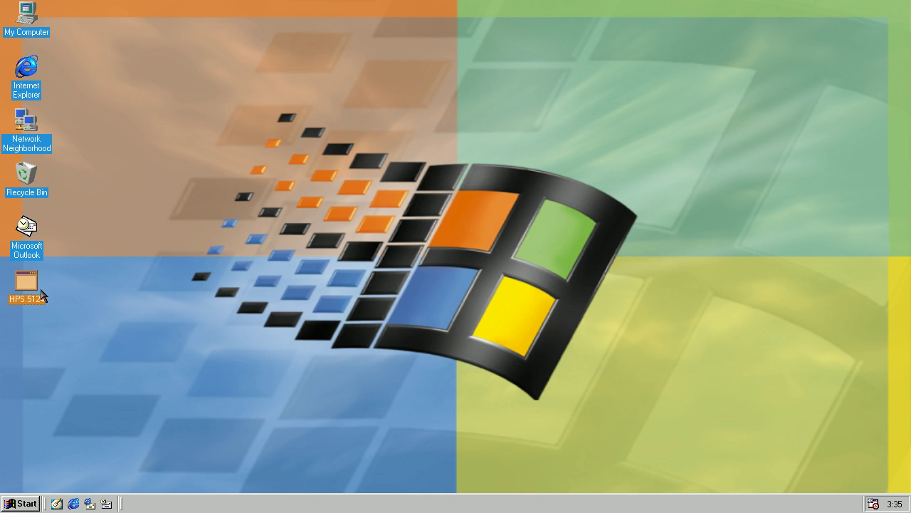
Change the system date from December 31 to December 26, 2015 via the taskbar clock.
right_click(890, 505)
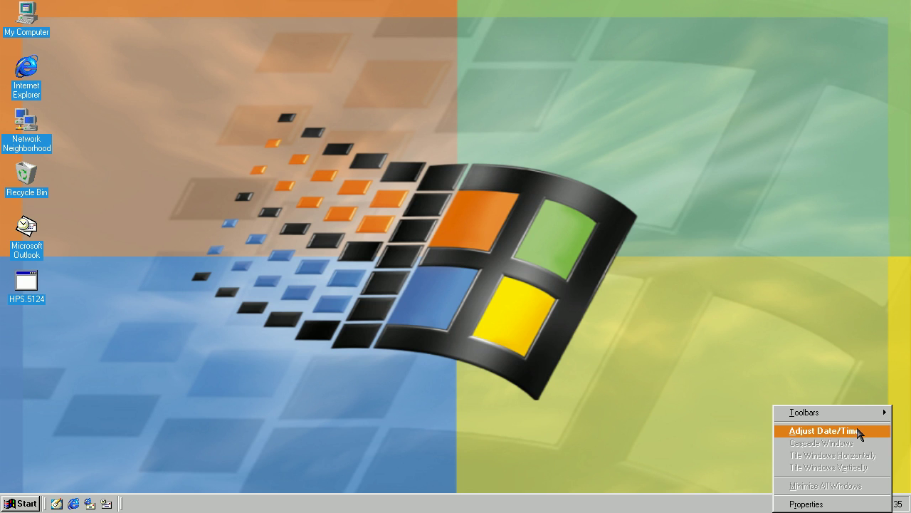
left_click(860, 431)
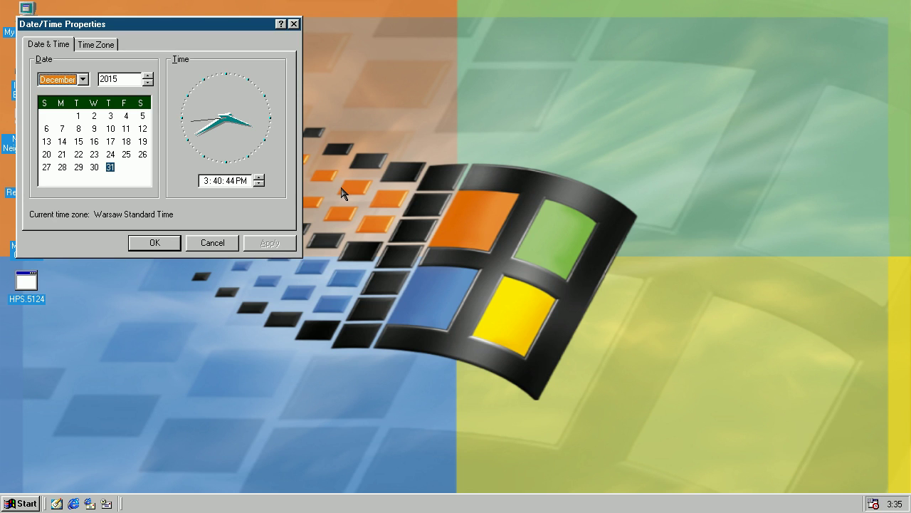
left_click(142, 155)
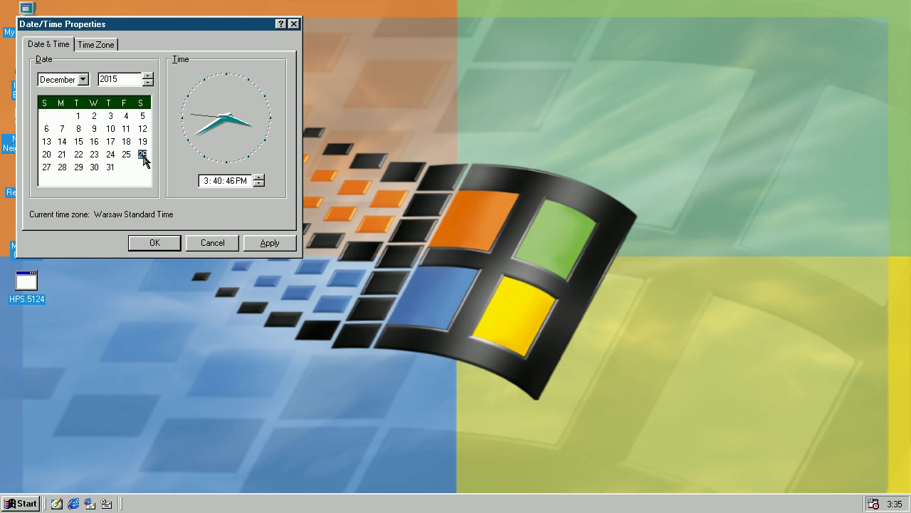
Apply the new date, then open the C: drive in a smaller, repositioned window.
left_click(166, 243)
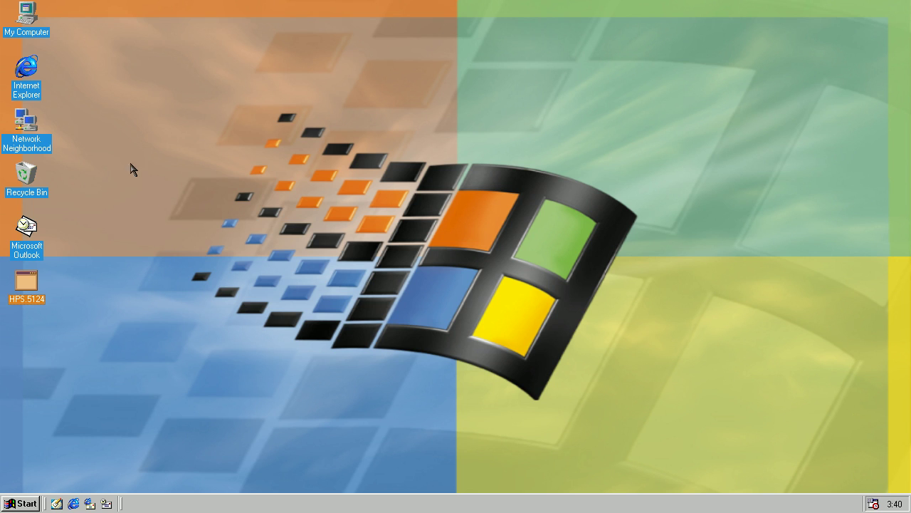
double_click(25, 10)
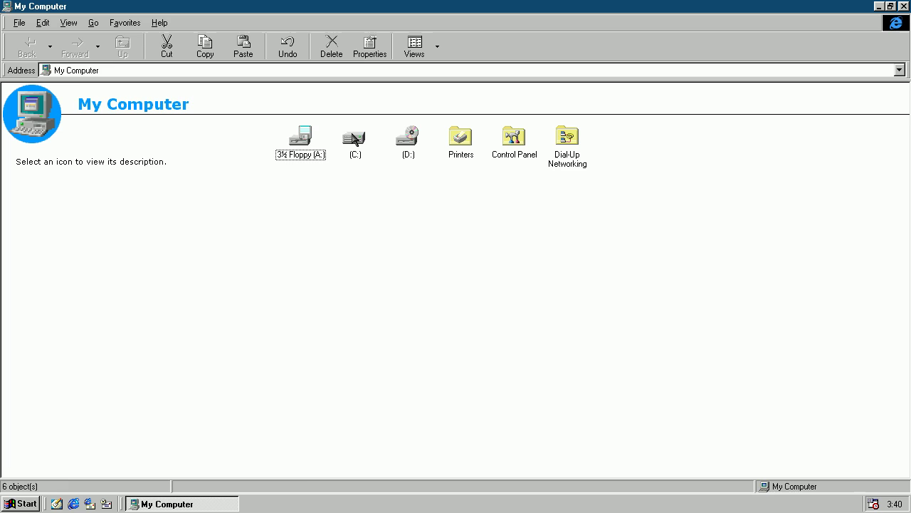
double_click(355, 138)
double_click(342, 6)
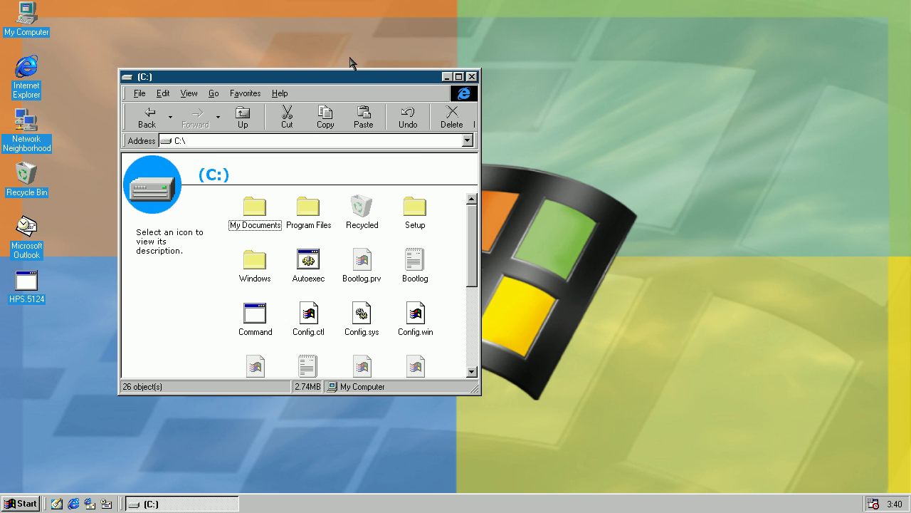
left_click_drag(342, 78, 332, 46)
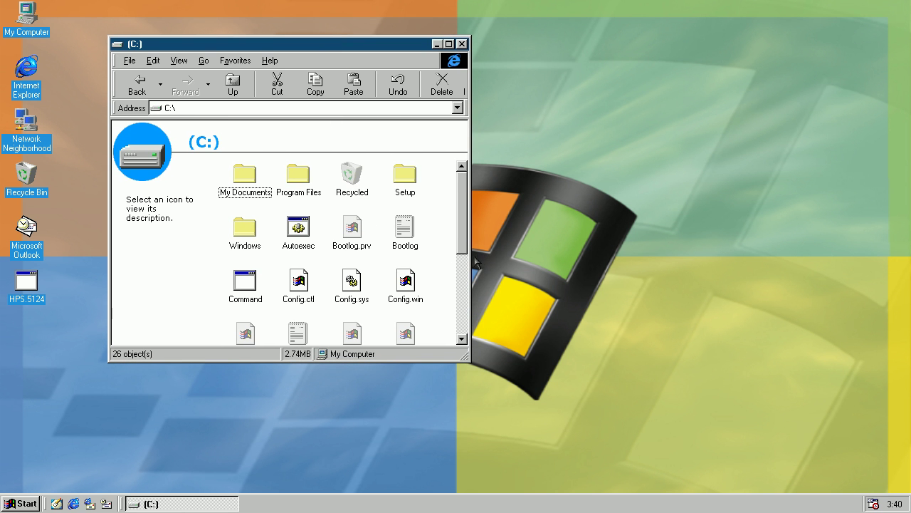
left_click_drag(459, 246, 457, 316)
Open logo.sys with MSPAINT and enlarge Paint to show the whole logo.
right_click(404, 244)
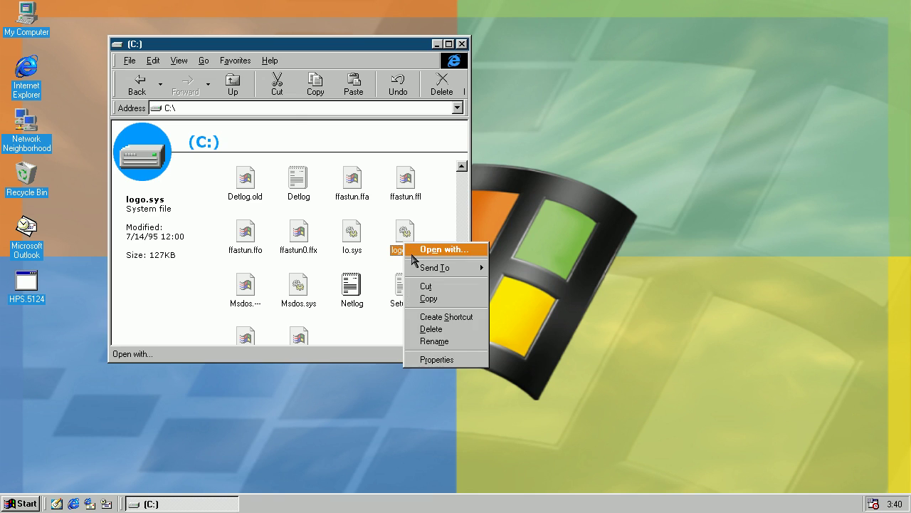
left_click(413, 254)
left_click_drag(279, 163, 280, 193)
left_click(140, 179)
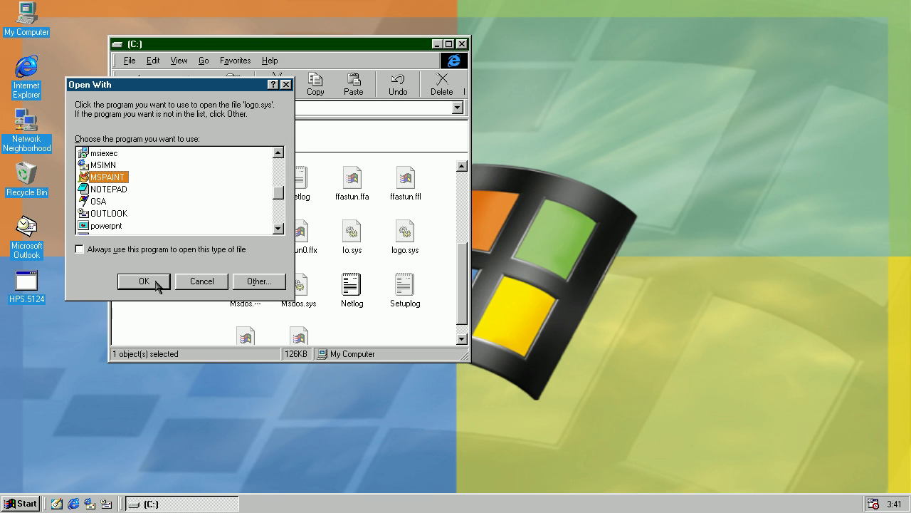
left_click(156, 281)
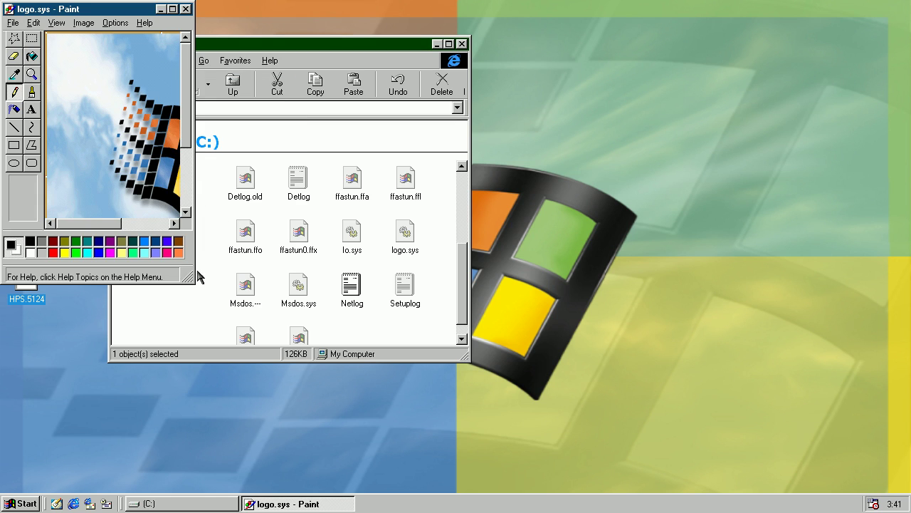
mouse_move(193, 277)
left_mouse_down()
mouse_move(276, 319)
mouse_move(346, 376)
left_mouse_up()
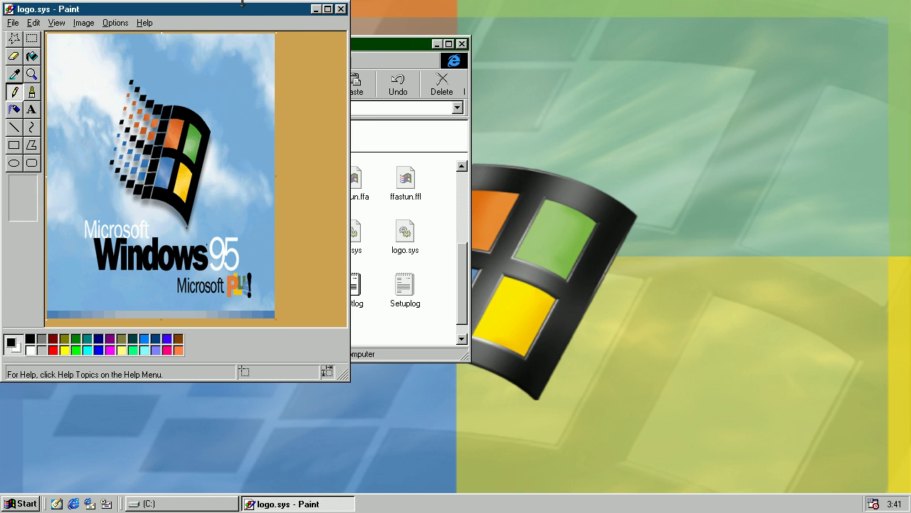
left_click_drag(242, 4, 376, 40)
Close Paint, open the Windows folder and check Calc's file properties.
left_click(469, 44)
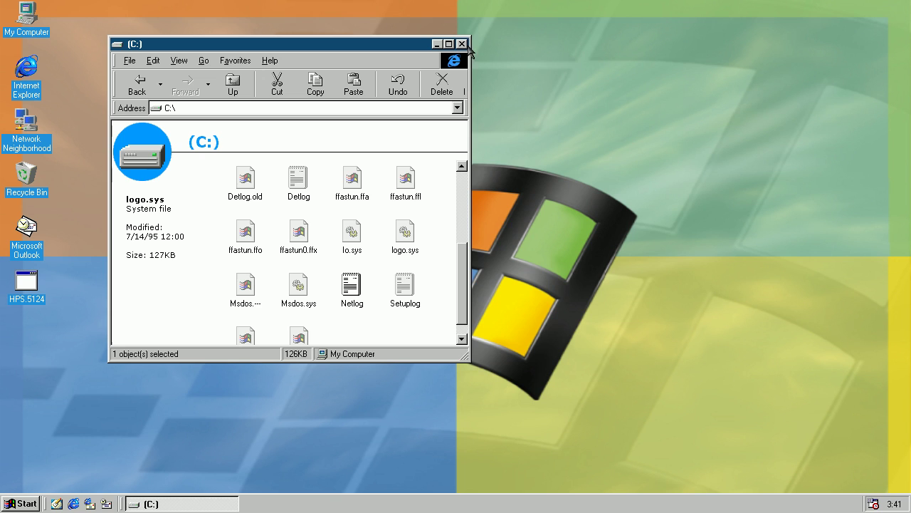
left_click(462, 196)
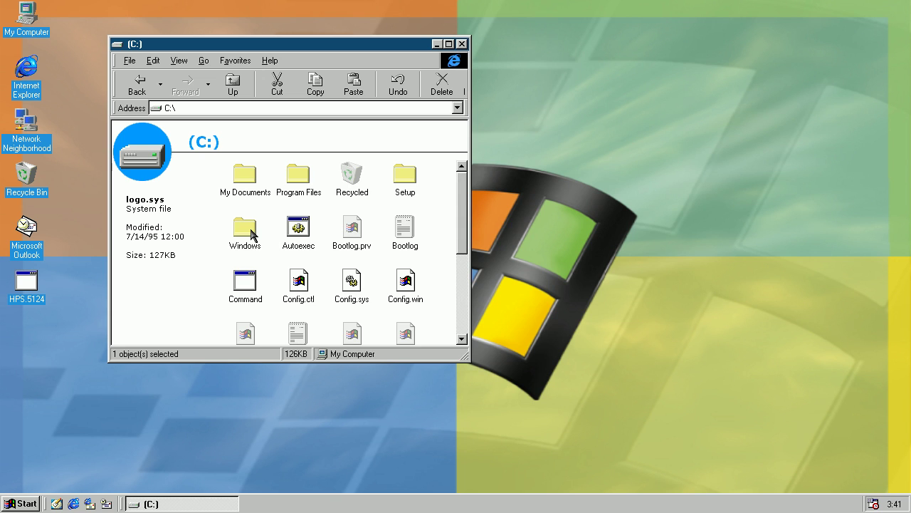
double_click(250, 234)
left_click_drag(462, 178, 451, 205)
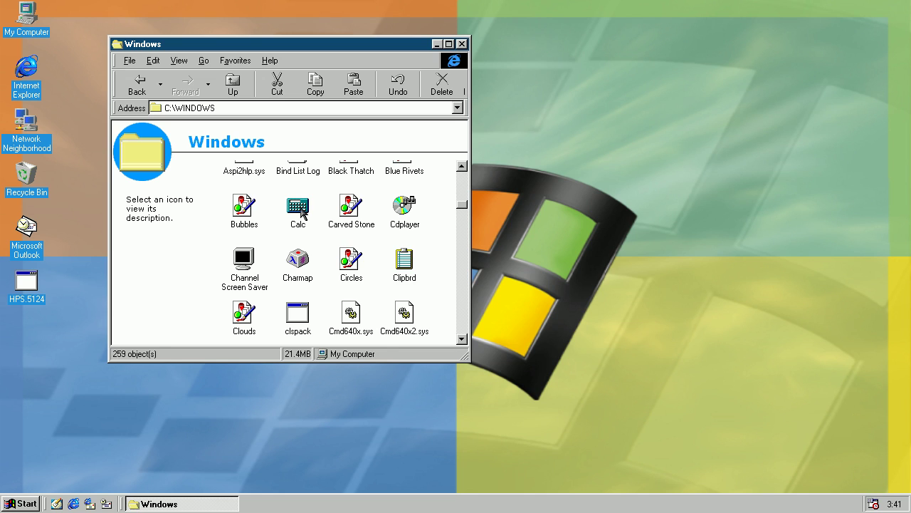
right_click(302, 207)
left_click(333, 336)
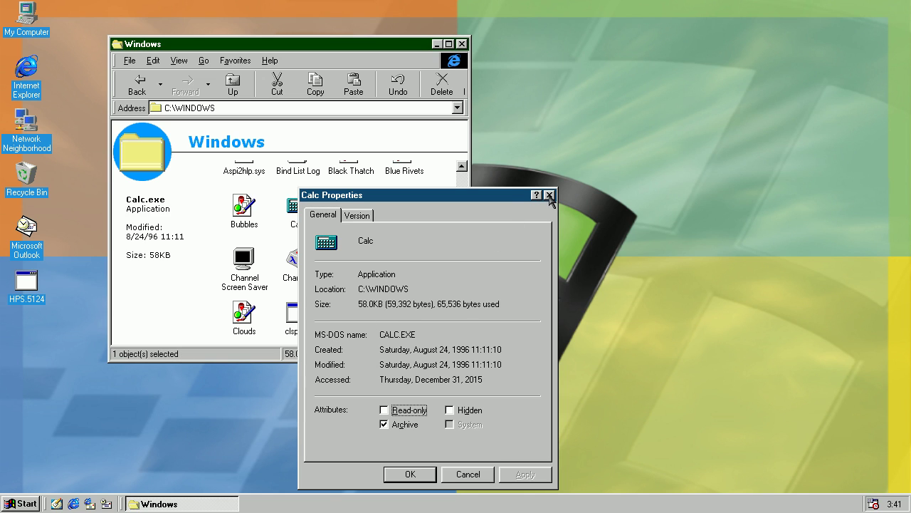
left_click(549, 195)
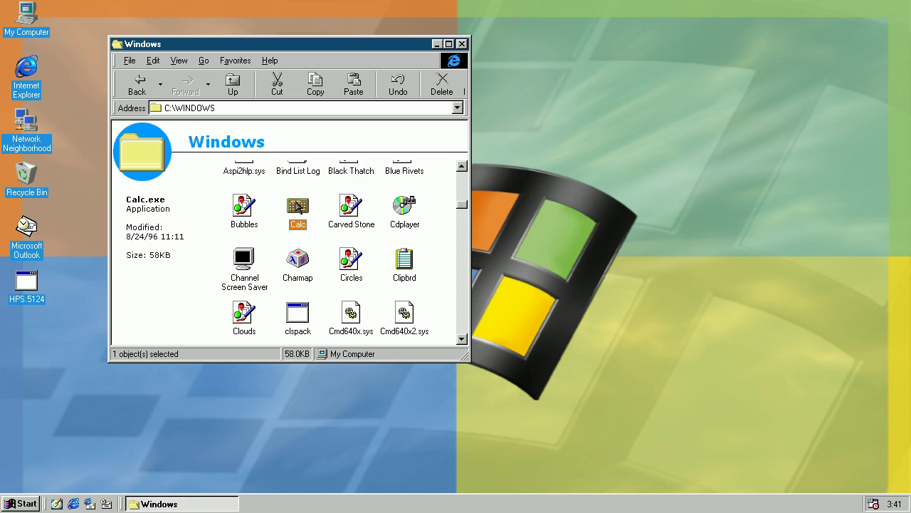
Paste a copy of Calc onto the desktop, line up the icons, and return to C:.
left_click(274, 226)
right_click(59, 330)
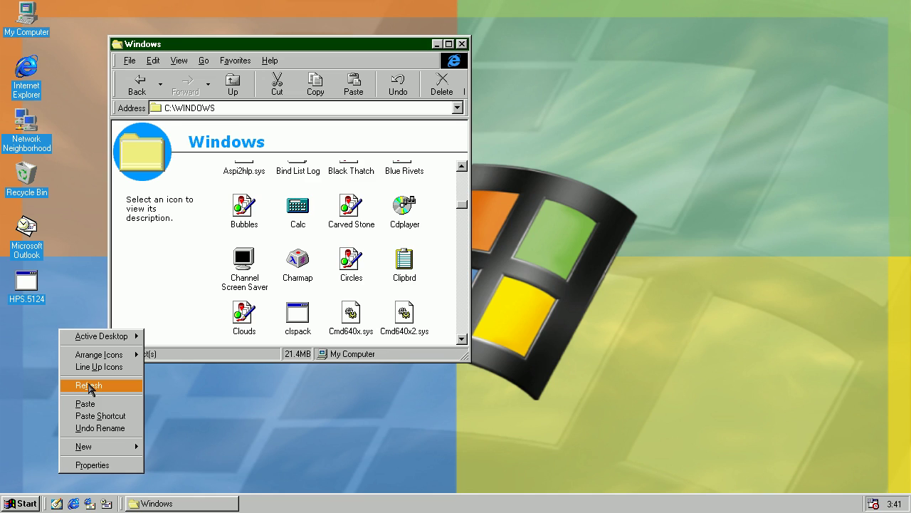
left_click(95, 404)
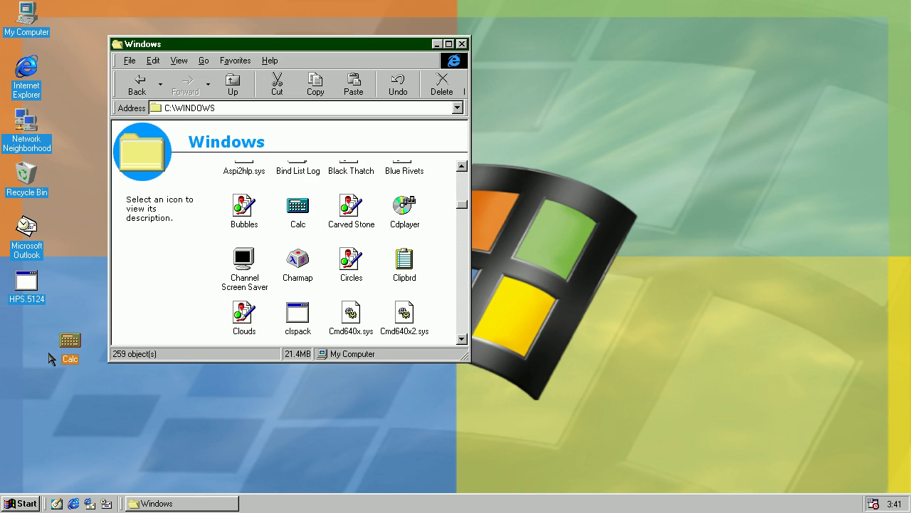
left_click_drag(78, 350, 39, 343)
right_click(68, 329)
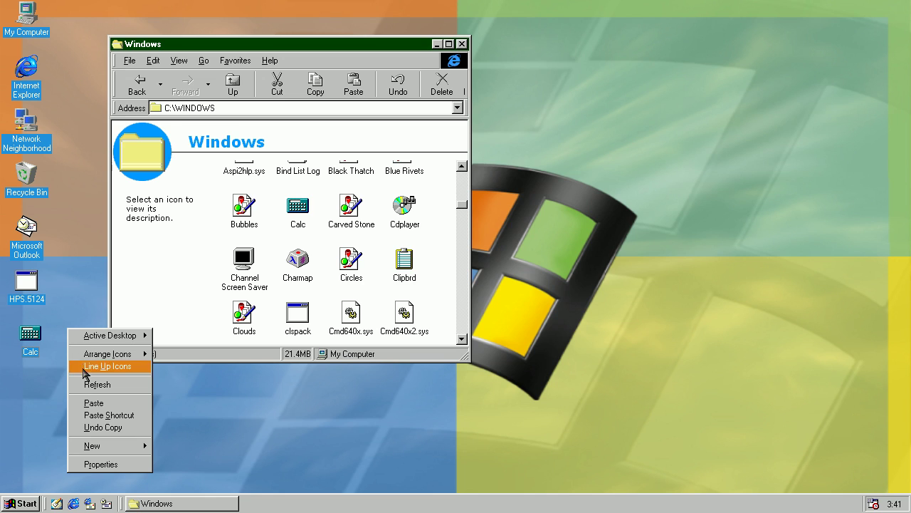
left_click(88, 366)
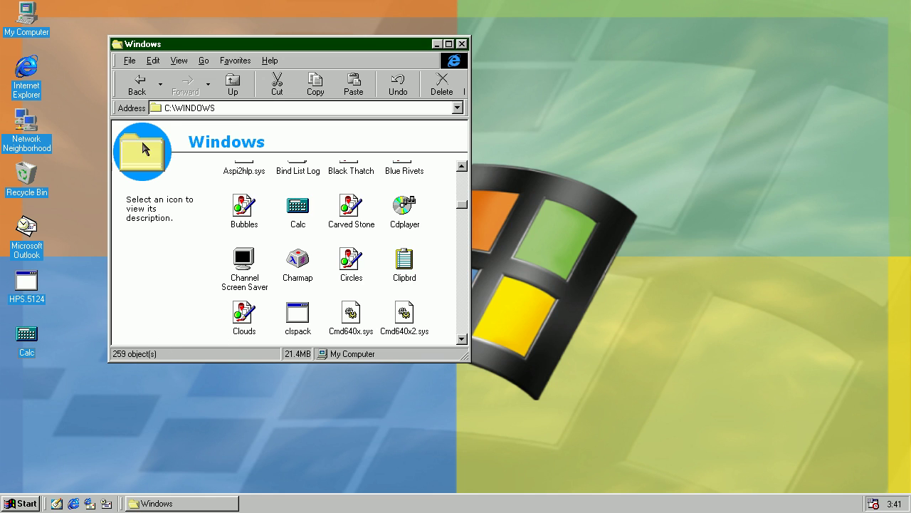
left_click(132, 82)
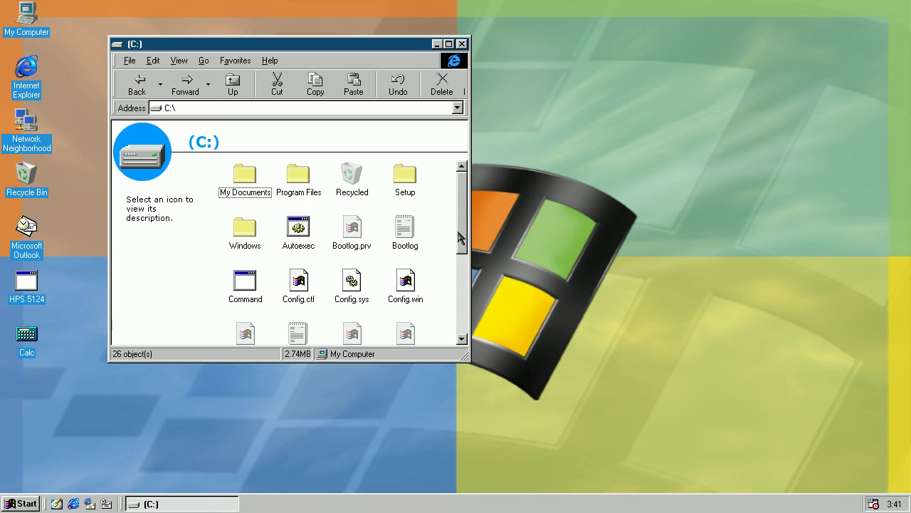
Check the desktop Calc copy's file properties and cancel.
left_click_drag(461, 239, 456, 311)
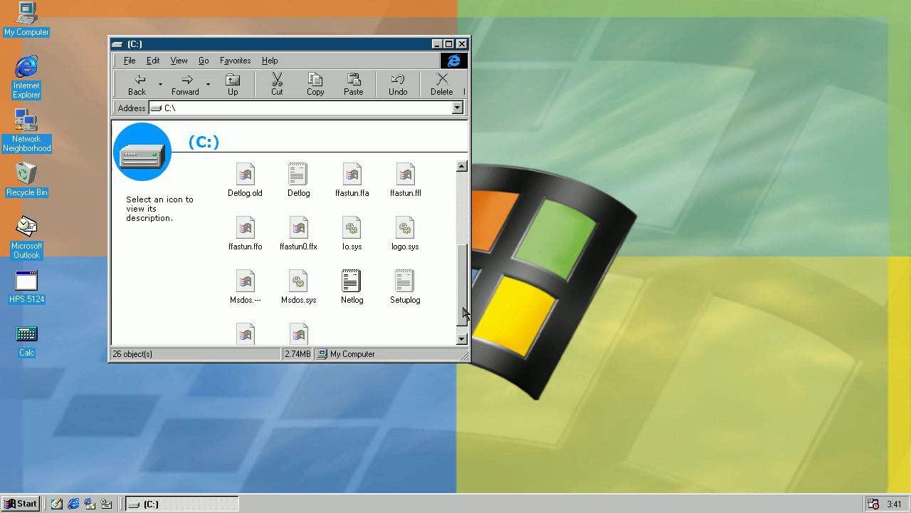
right_click(40, 339)
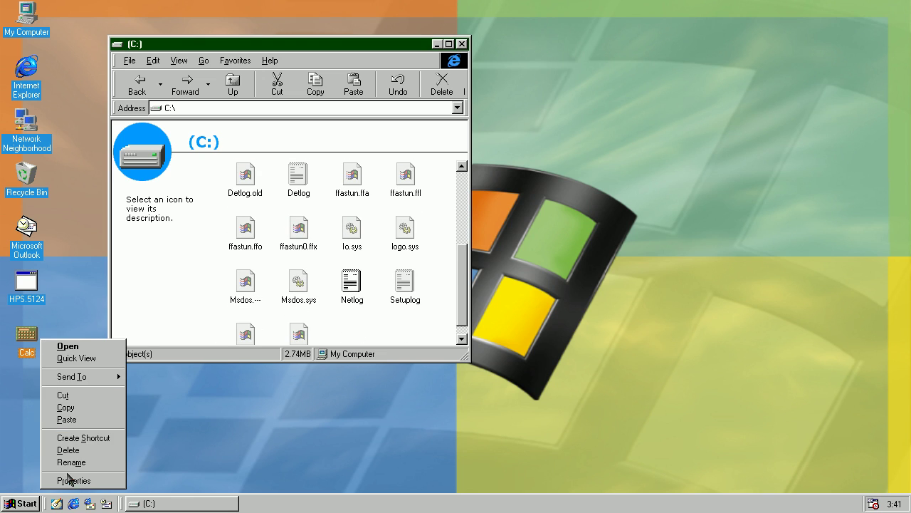
left_click(69, 486)
left_click(191, 472)
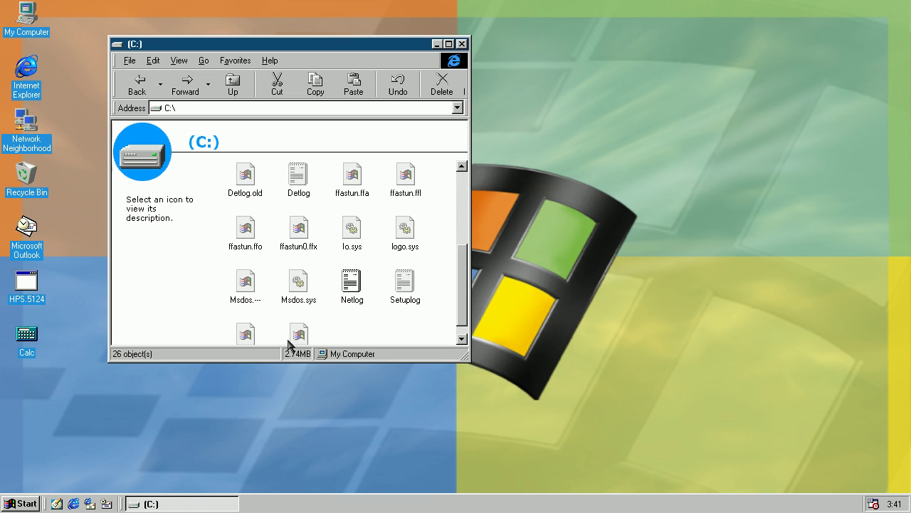
Select system.1st, then run HPS.5124 from the desktop and dismiss its message.
left_click(292, 340)
scroll(441, 332, "down", 1)
scroll(462, 329, "up", 5)
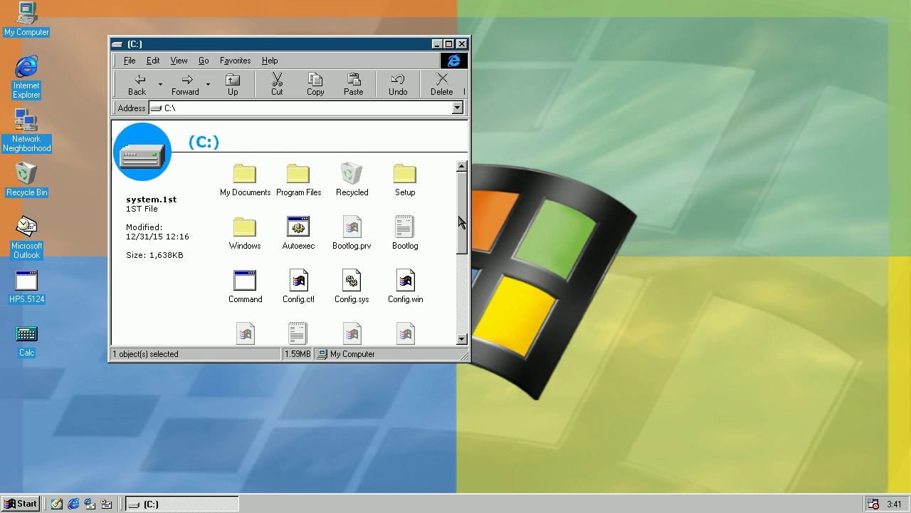
double_click(38, 302)
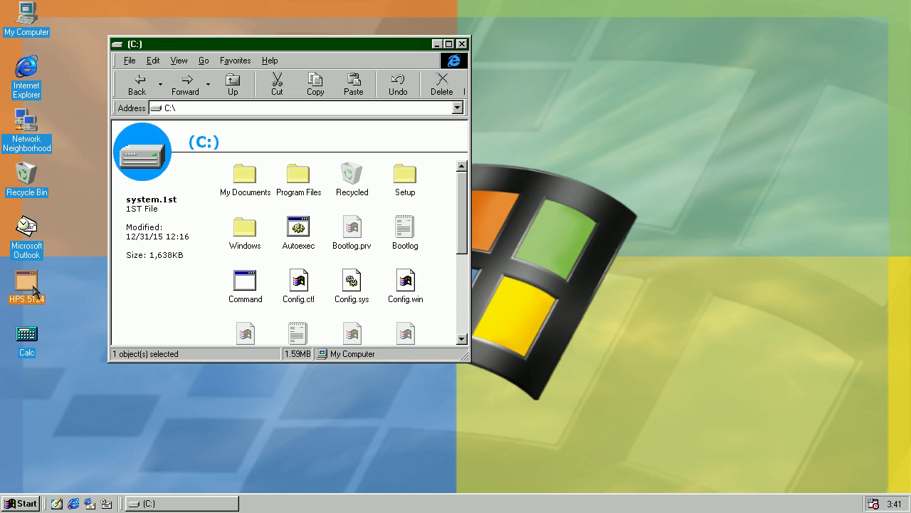
left_click(458, 285)
Reopen logo.sys with MSPAINT, now showing the mirrored startup logo.
scroll(449, 295, "down", 2)
right_click(404, 294)
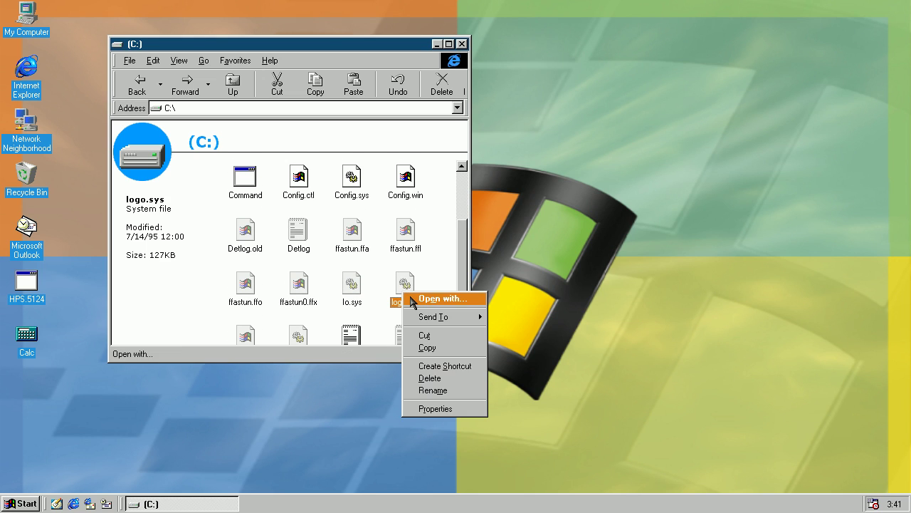
left_click(414, 299)
left_click_drag(326, 220, 248, 229)
left_click(148, 212)
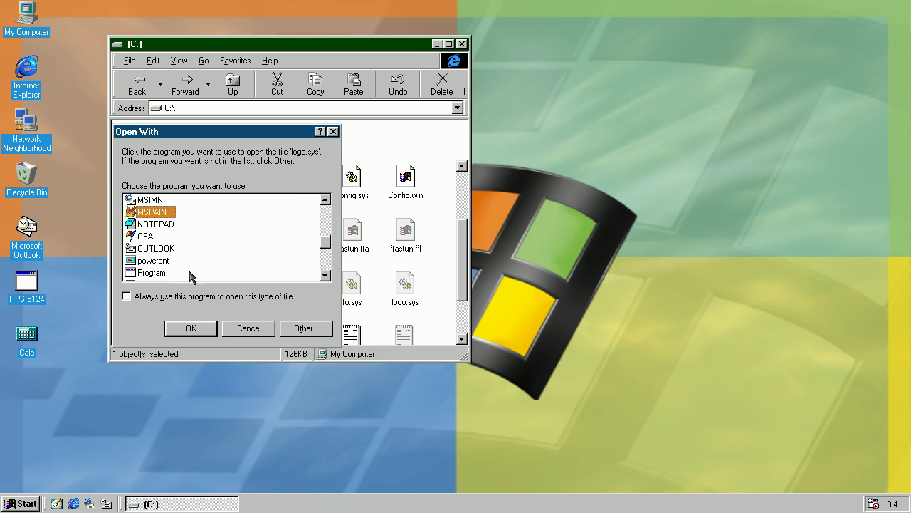
left_click(191, 327)
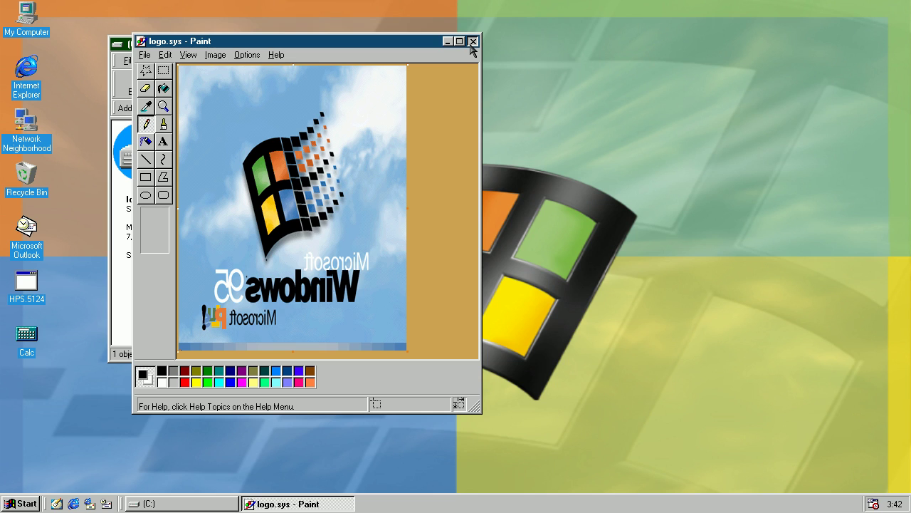
Magnify the reversed Microsoft Plus! lettering in the logo.
left_click(164, 107)
left_click(212, 314)
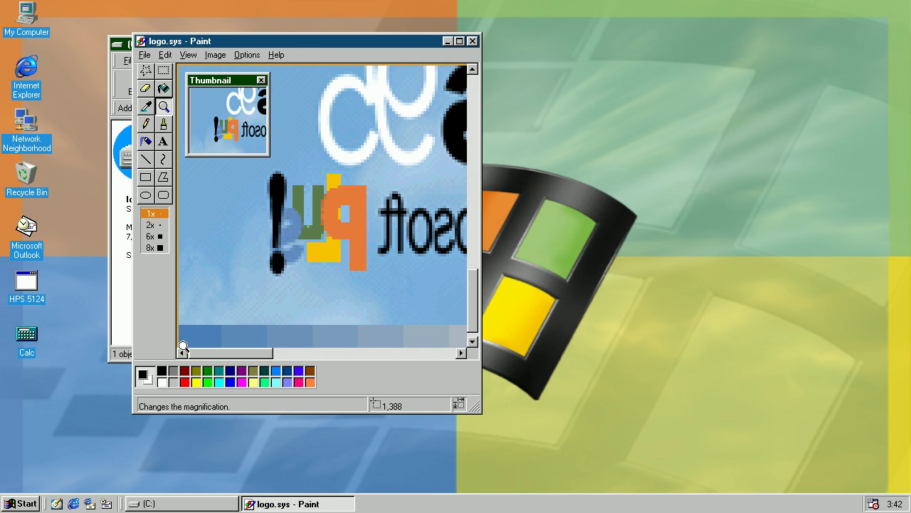
left_click(472, 341)
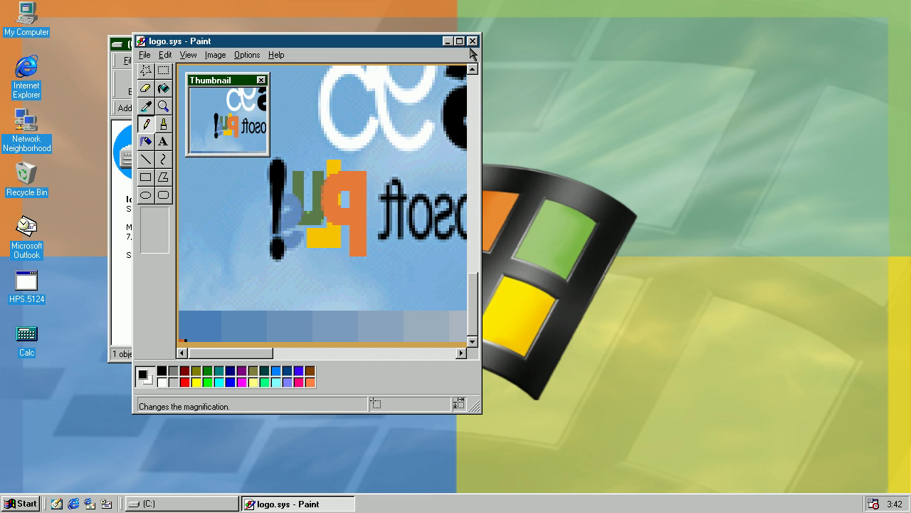
Close Paint and scroll the C: drive file listing up and down.
left_click(473, 41)
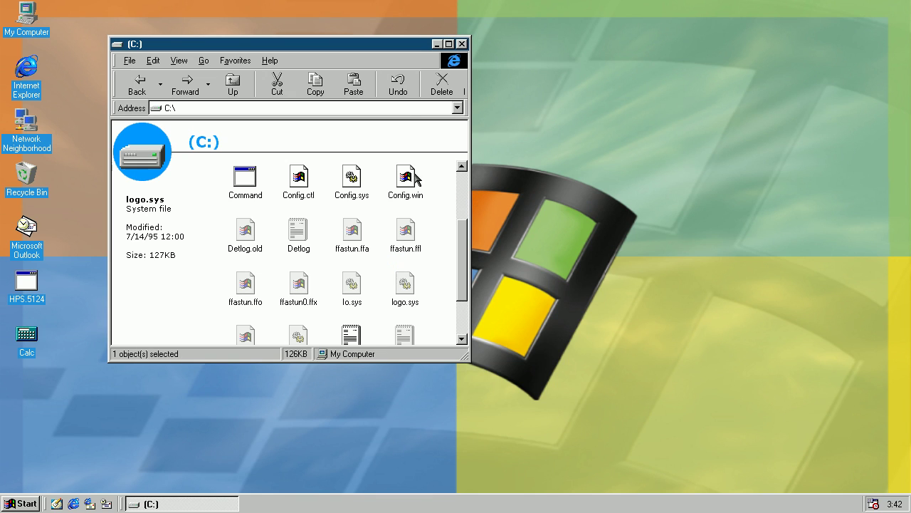
left_click(463, 216)
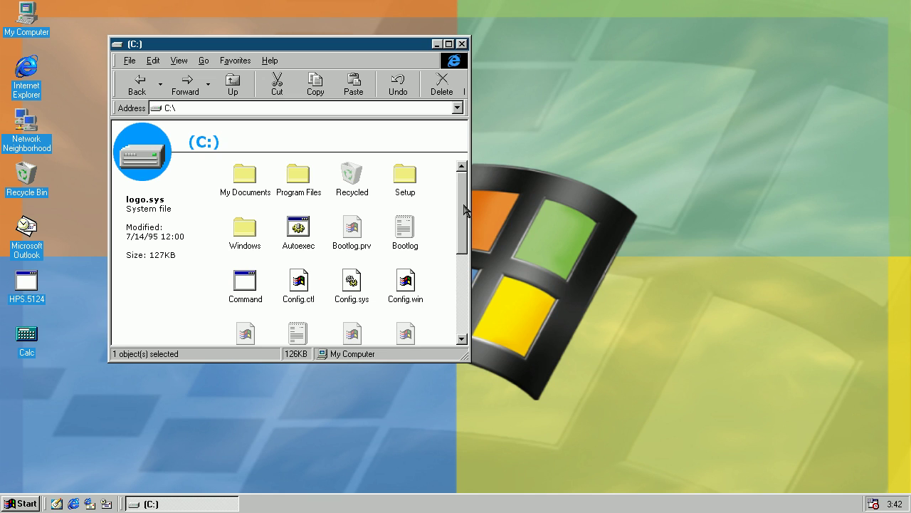
left_click_drag(466, 208, 467, 258)
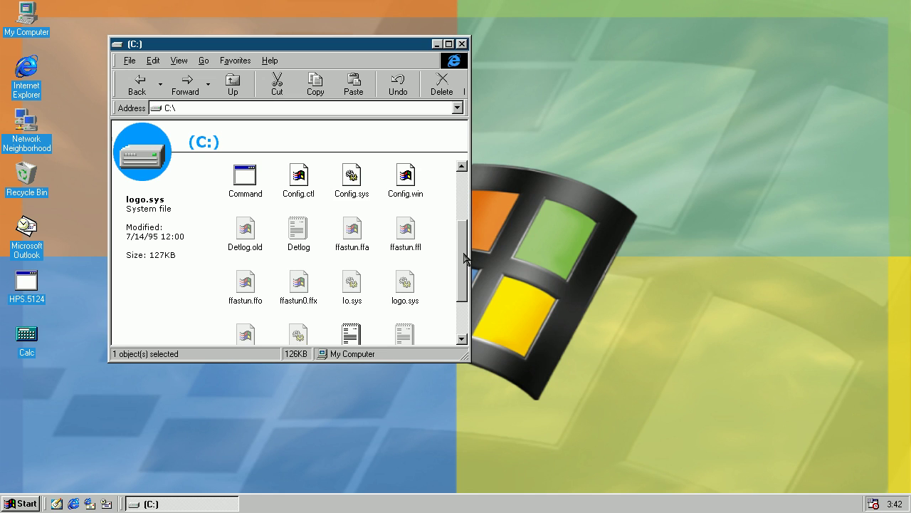
left_click_drag(466, 258, 465, 188)
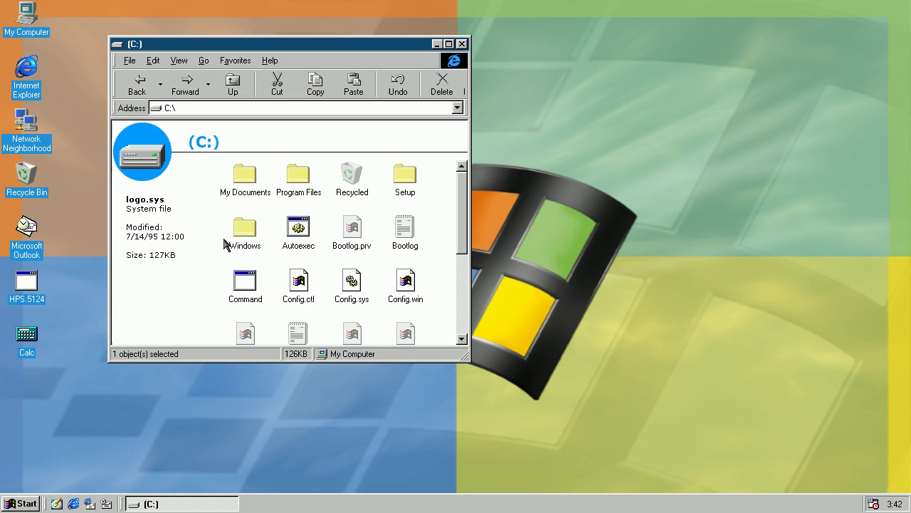
Open the Windows folder and check Calc.exe's file properties, then cancel.
double_click(244, 239)
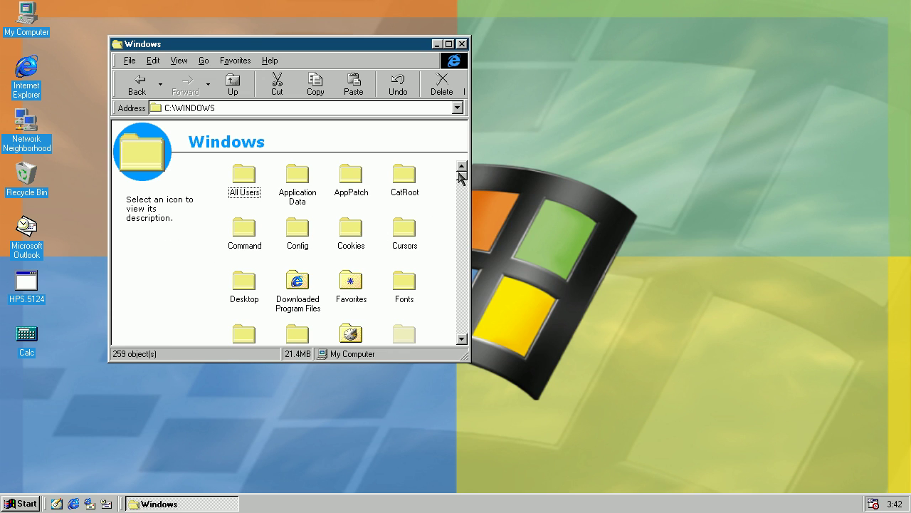
left_click_drag(462, 181, 462, 210)
left_click(459, 171)
left_click(460, 171)
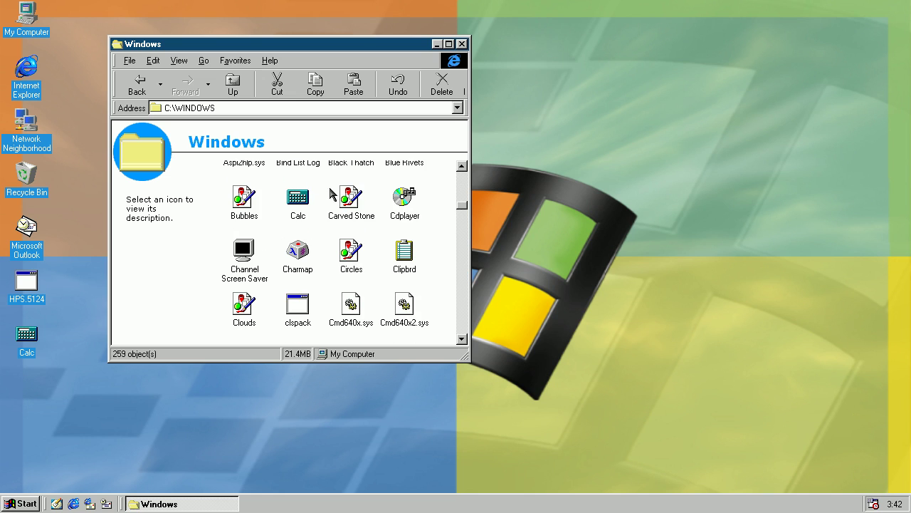
left_click(294, 214)
right_click(294, 210)
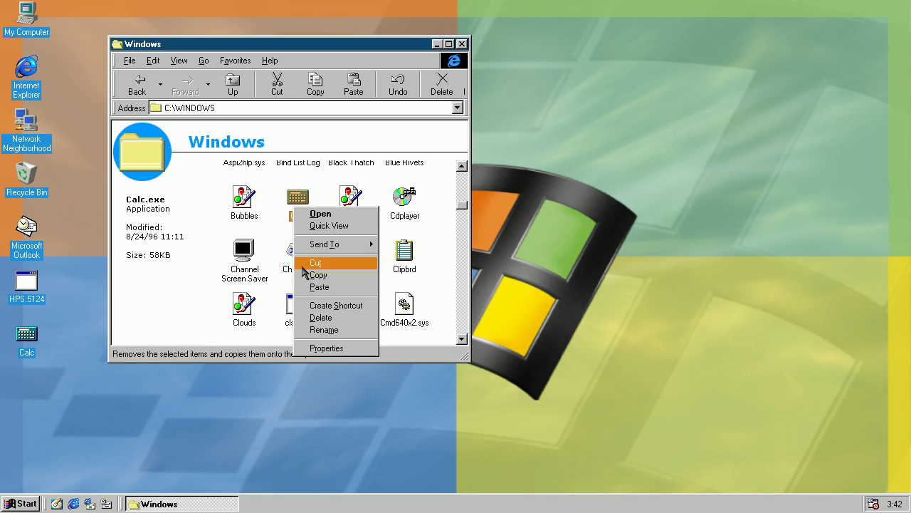
left_click(318, 351)
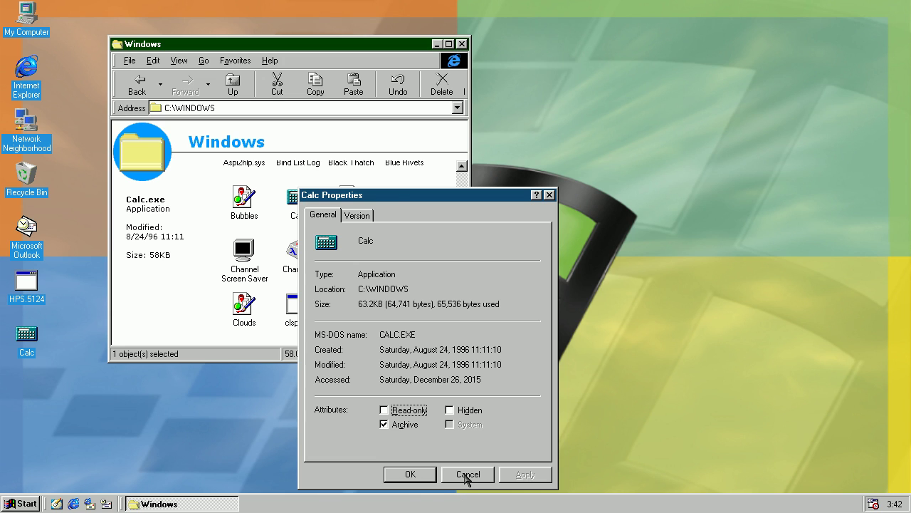
left_click(467, 475)
Check the desktop Calc's properties, then launch Calculator from the Windows folder.
right_click(32, 347)
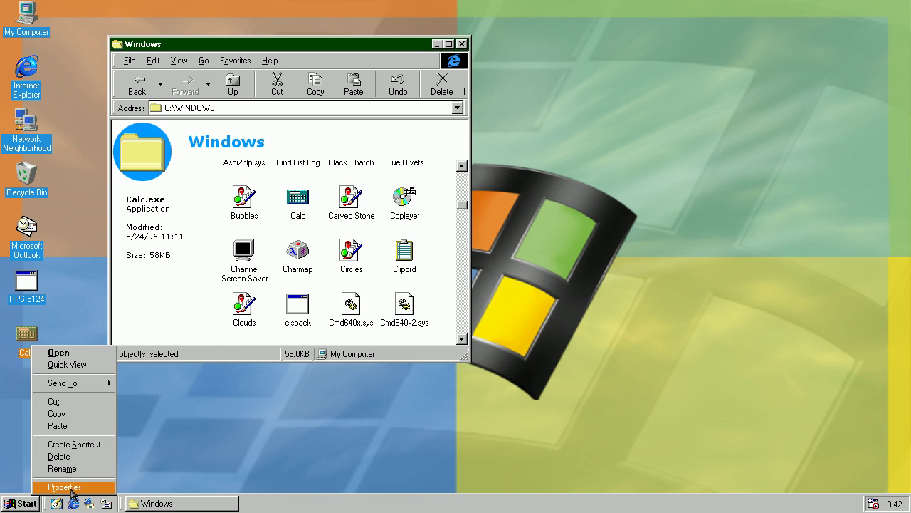
left_click(71, 487)
left_click(197, 474)
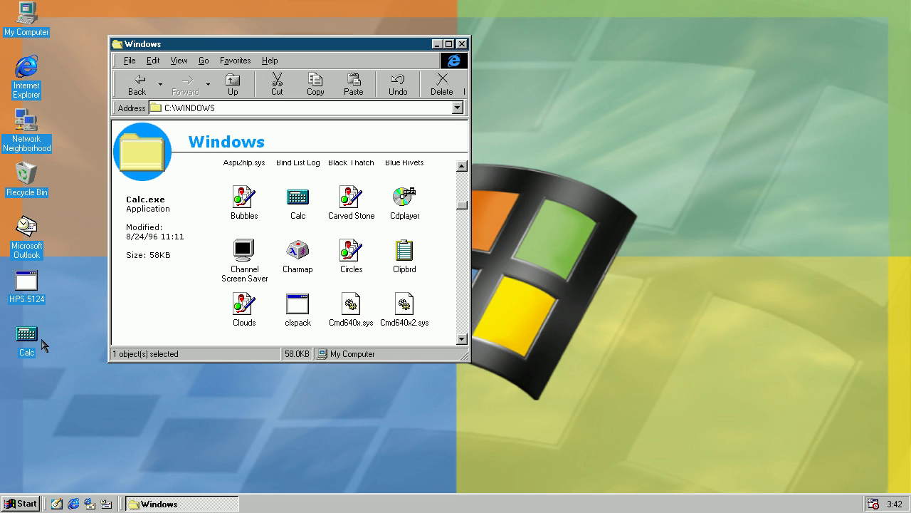
right_click(26, 334)
left_click(262, 218)
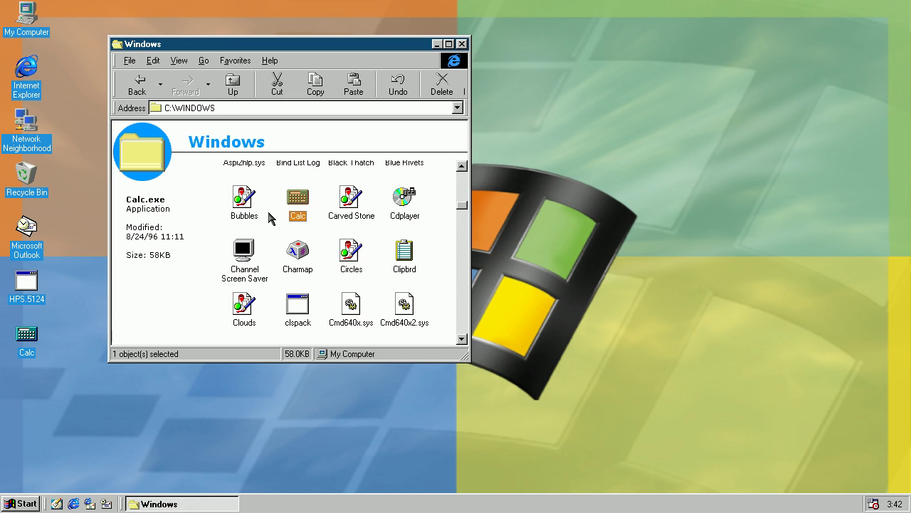
double_click(299, 213)
Show the desktop Calc's 59,392-byte size and compute 59392 / 101 = 588.0396039604.
right_click(39, 342)
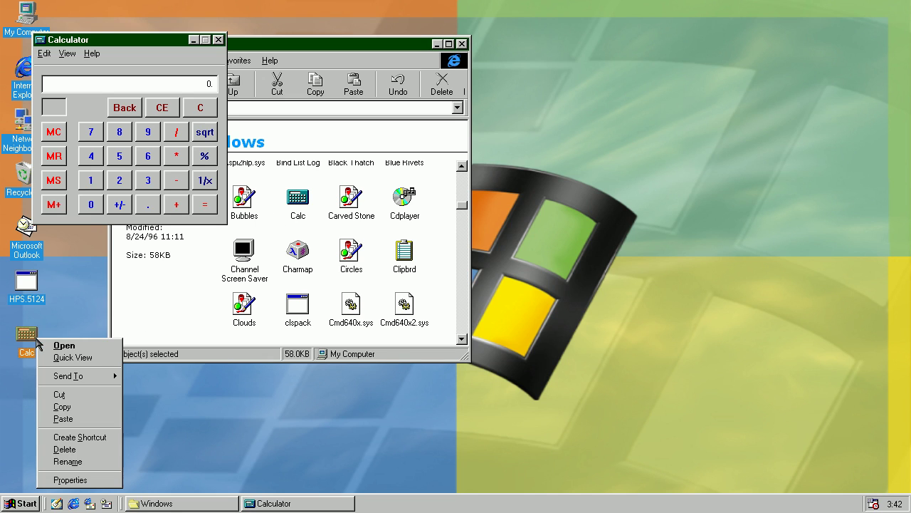
left_click(89, 480)
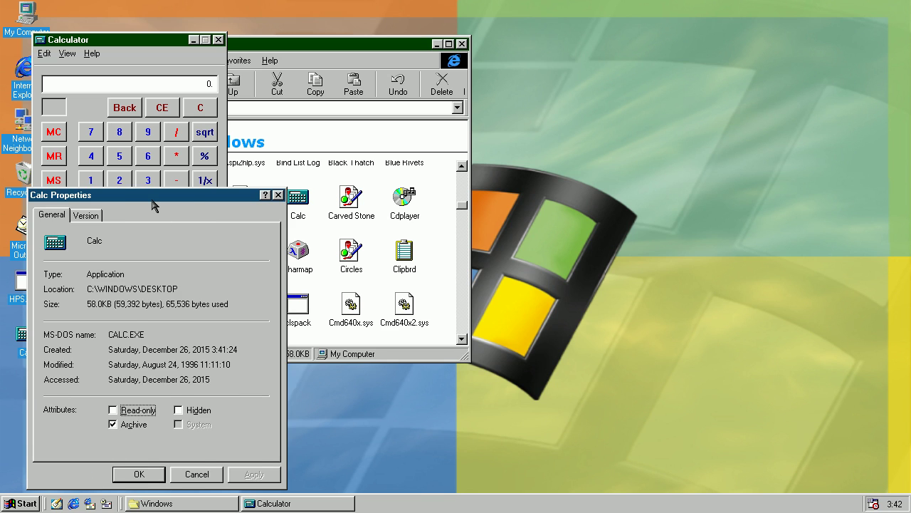
left_click_drag(155, 206, 608, 176)
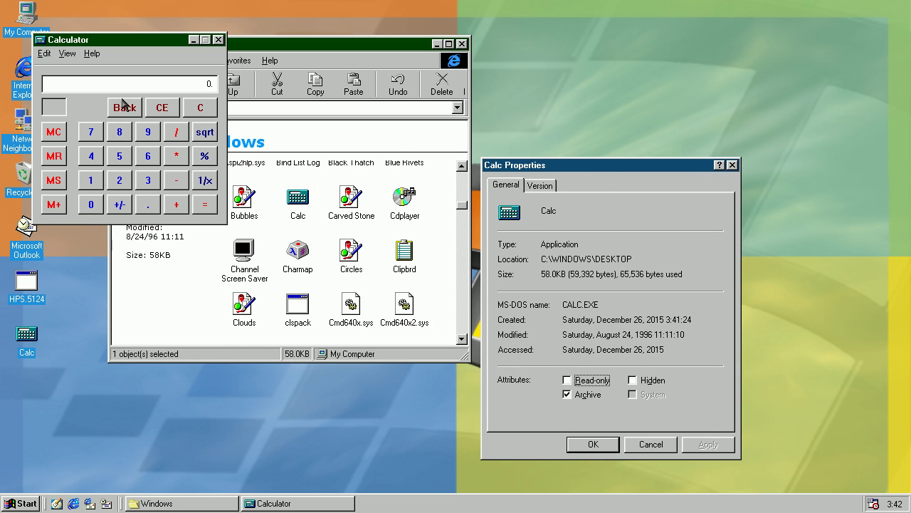
left_click(122, 103)
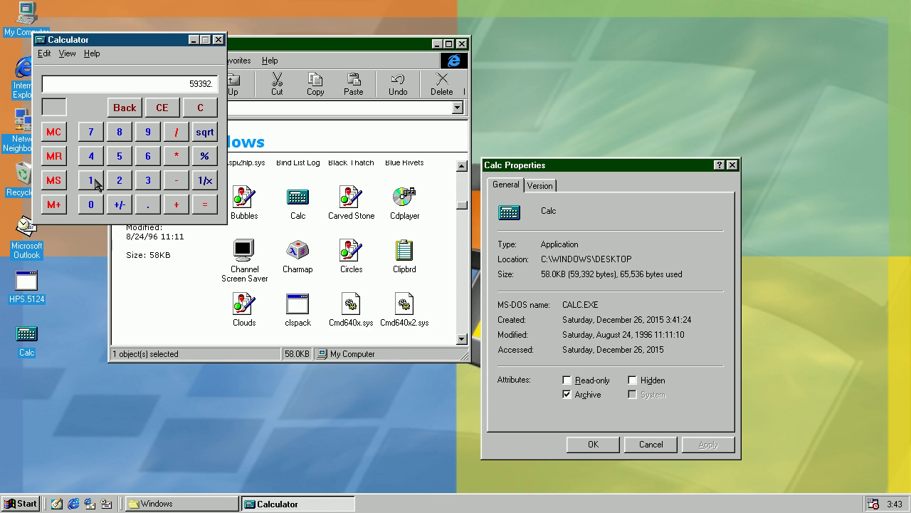
key("Return")
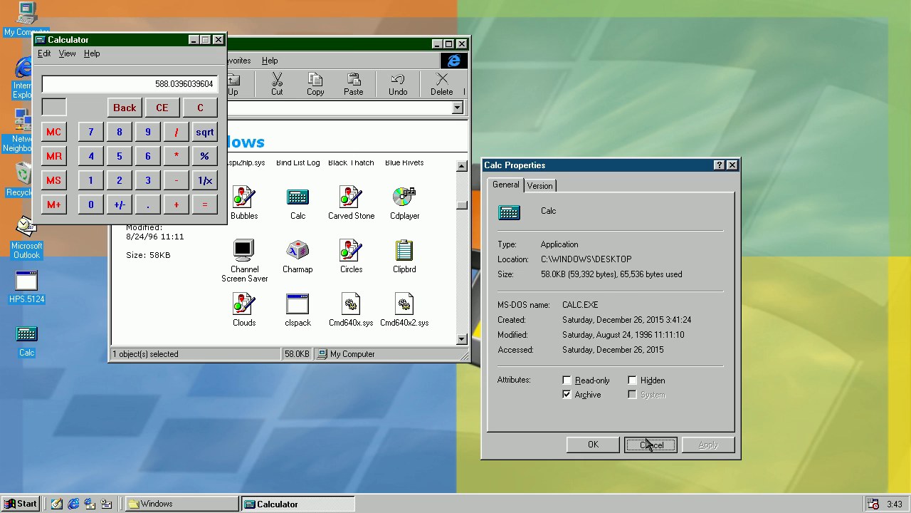
Divide Calc.exe's 64,741-byte size by 101 in Calculator, getting 641, then close Properties.
left_click(650, 444)
right_click(293, 196)
left_click(331, 335)
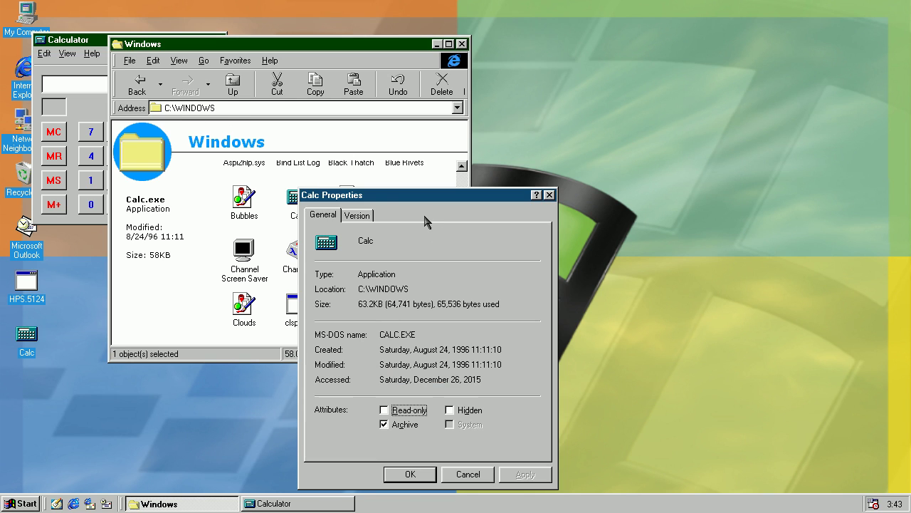
left_click_drag(416, 206, 617, 139)
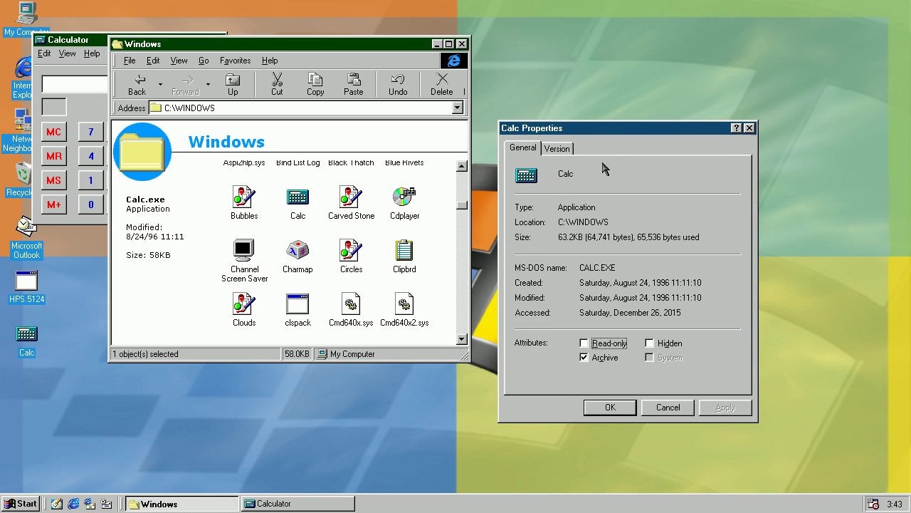
left_click(85, 115)
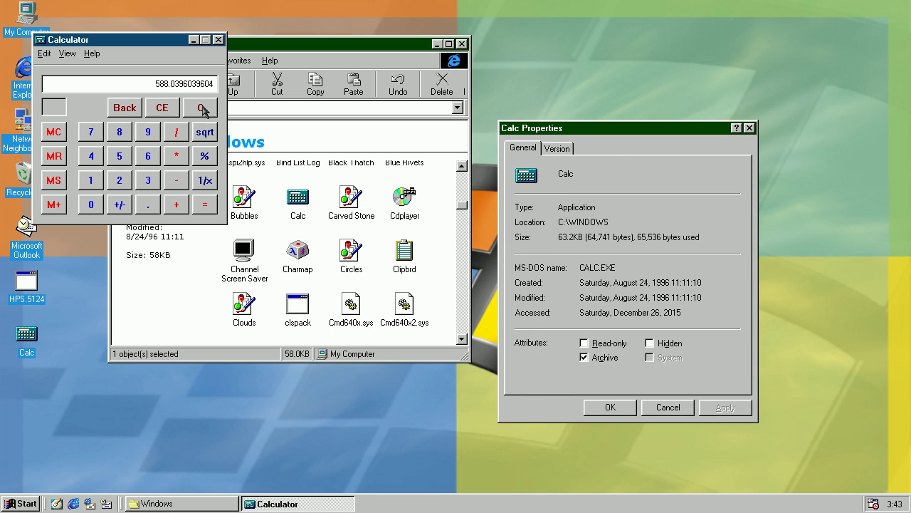
left_click(203, 108)
left_click_drag(589, 223, 609, 222)
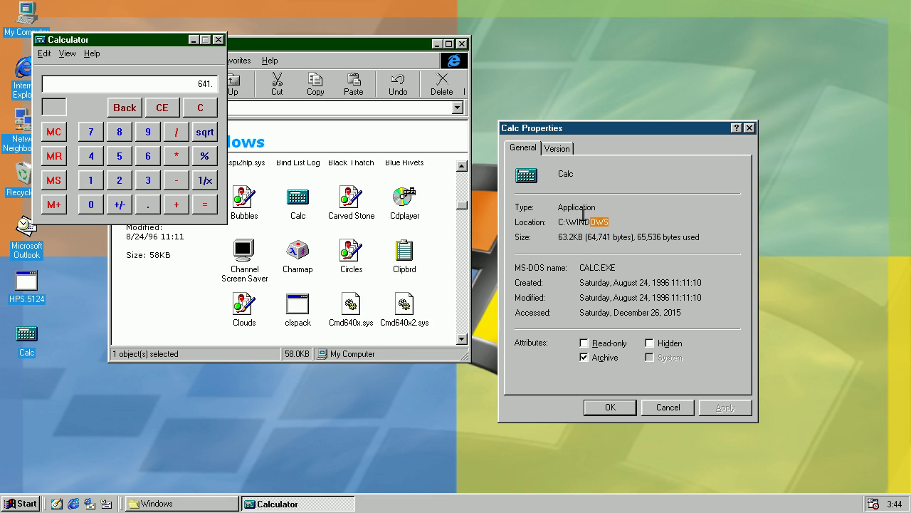
left_click(662, 406)
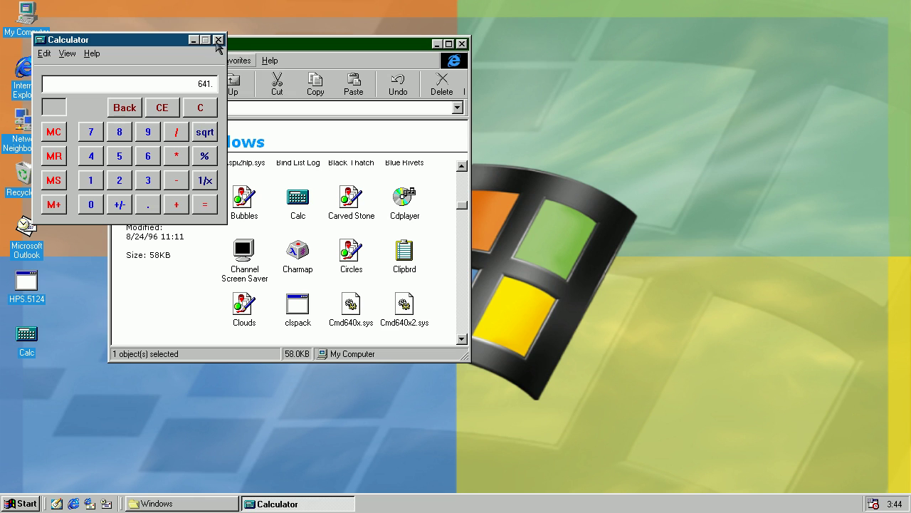
Close Calculator and view Logos.sys in MSPAINT, showing mirrored logo text.
left_click(218, 41)
left_click_drag(468, 213, 455, 273)
key("l")
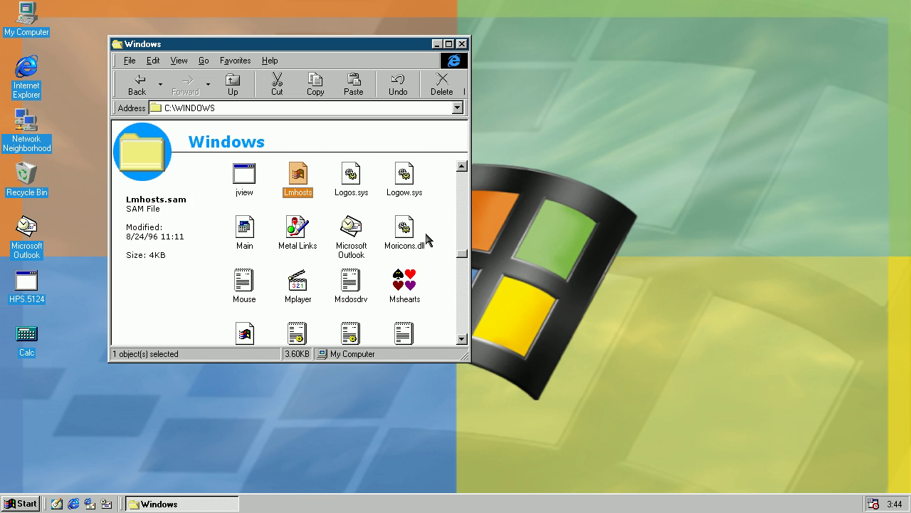
right_click(357, 185)
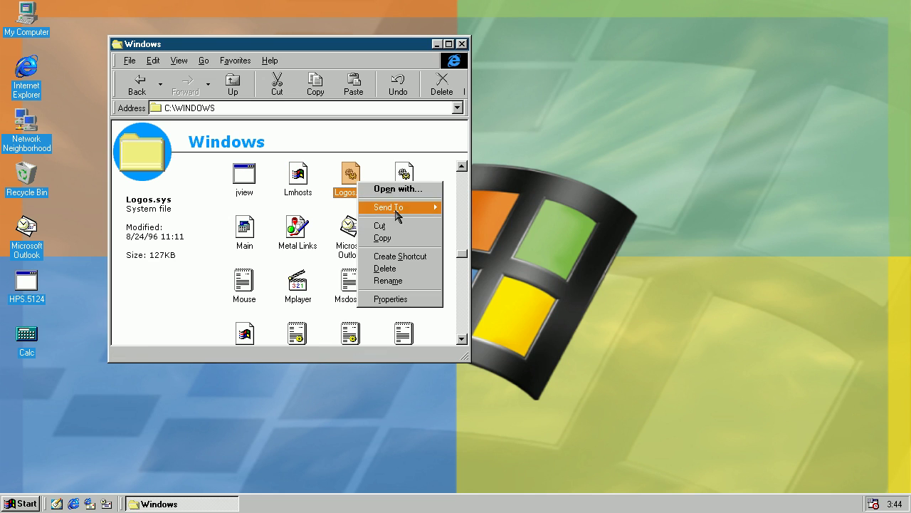
left_click(392, 190)
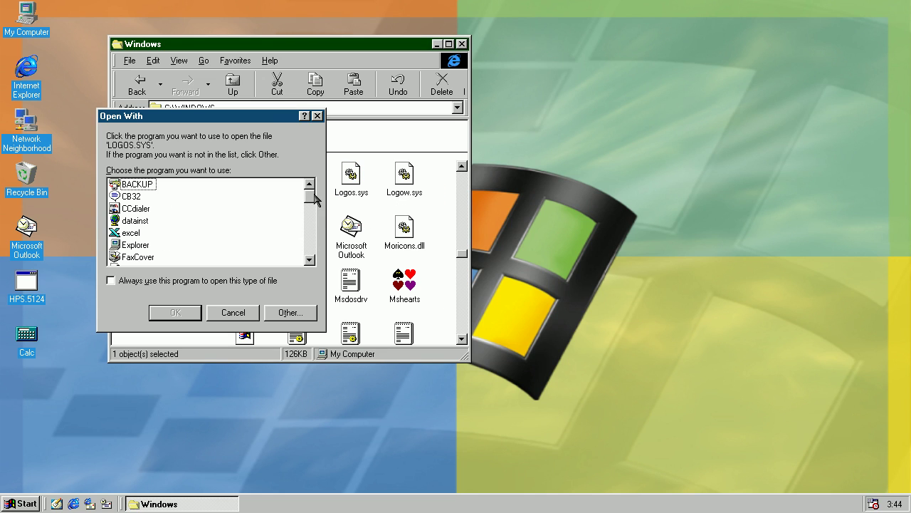
left_click_drag(314, 199, 309, 240)
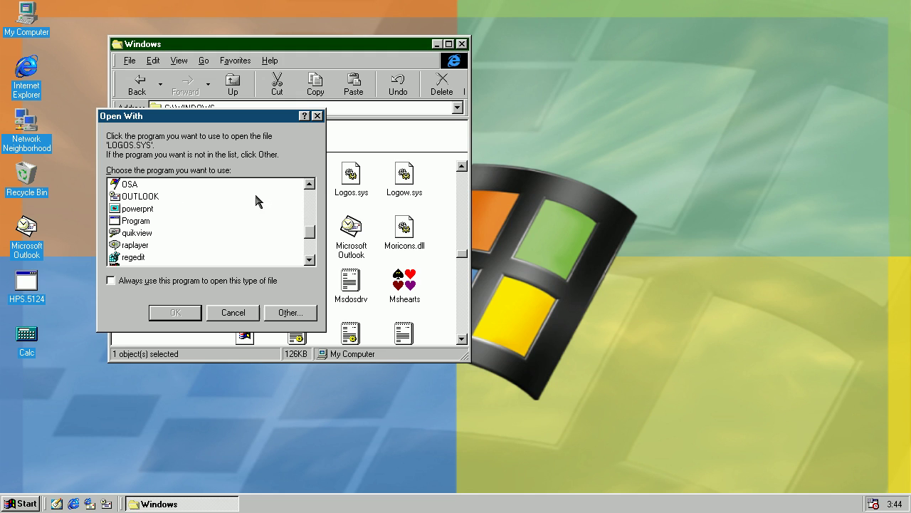
left_click(310, 195)
left_click(139, 246)
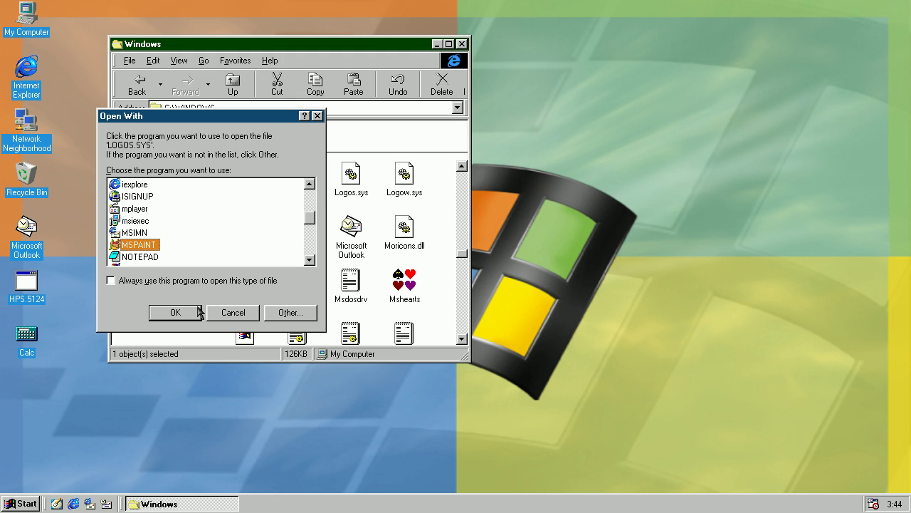
left_click(198, 312)
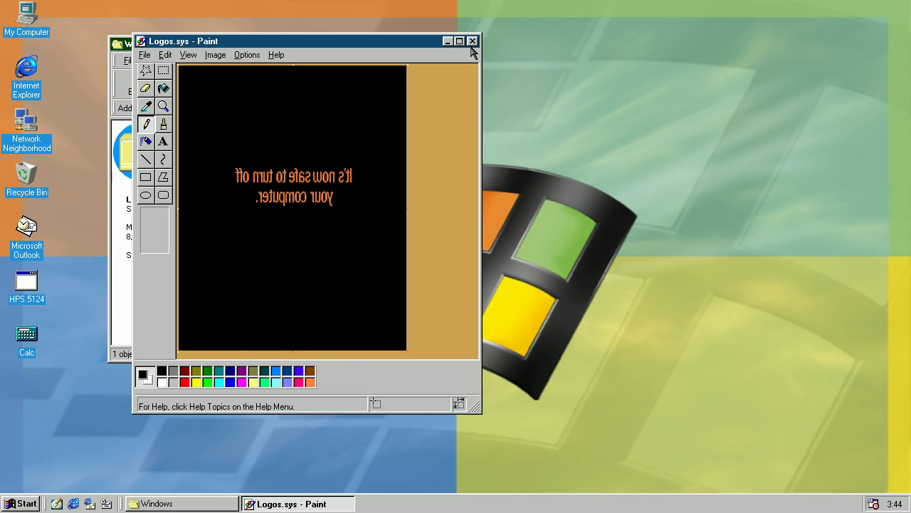
left_click(472, 41)
View the mirrored Logow.sys image in MSPAINT, then close it.
right_click(406, 194)
left_click(422, 204)
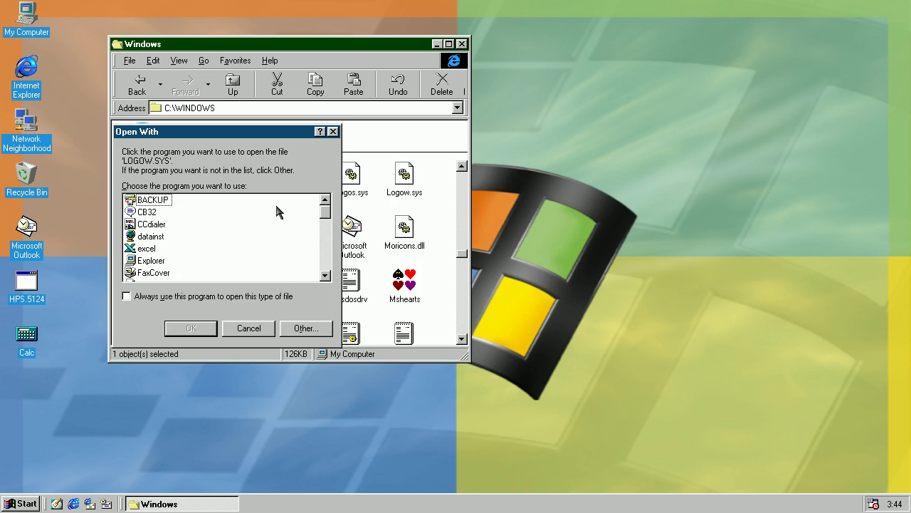
type("msp")
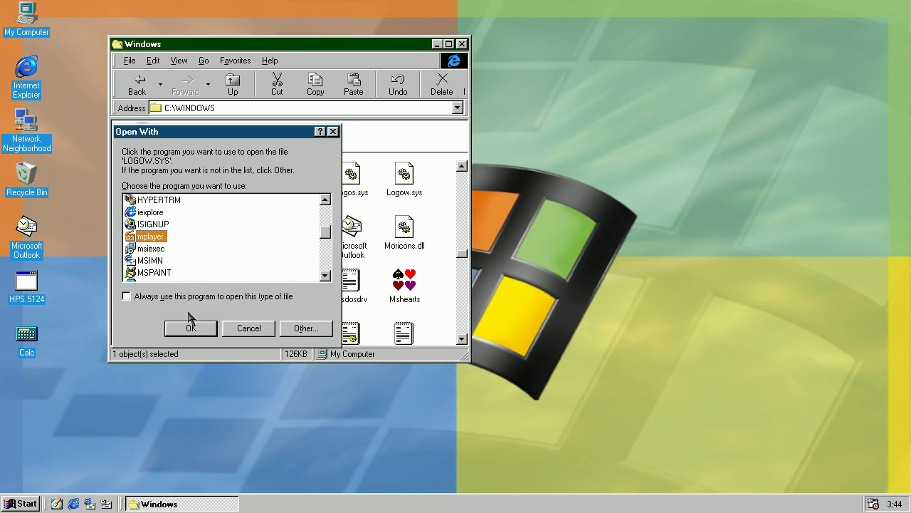
left_click(190, 326)
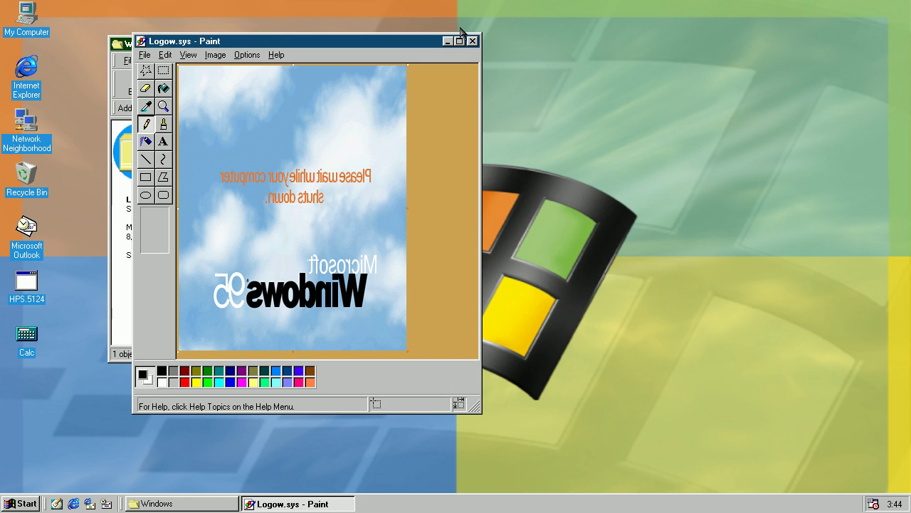
left_click(472, 40)
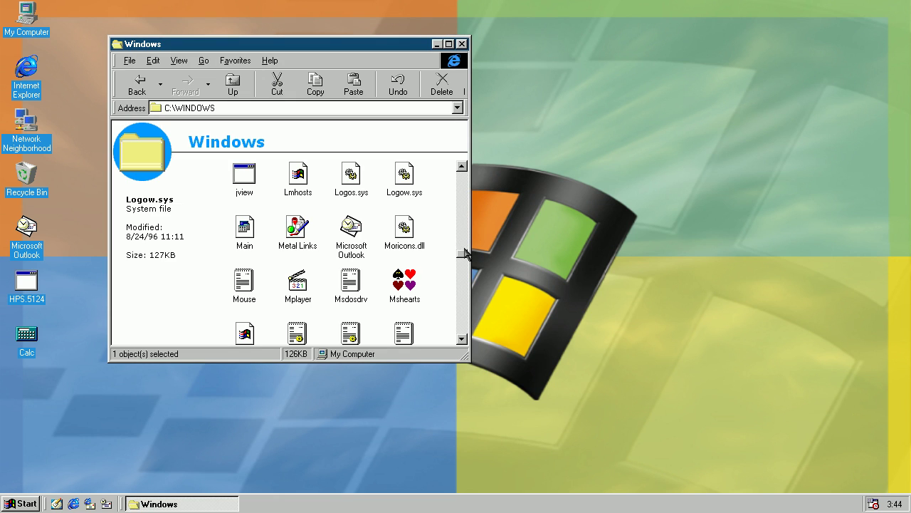
Open Red Blocks.bmp in Paint, then close Paint and the Windows folder.
left_click_drag(462, 258, 459, 292)
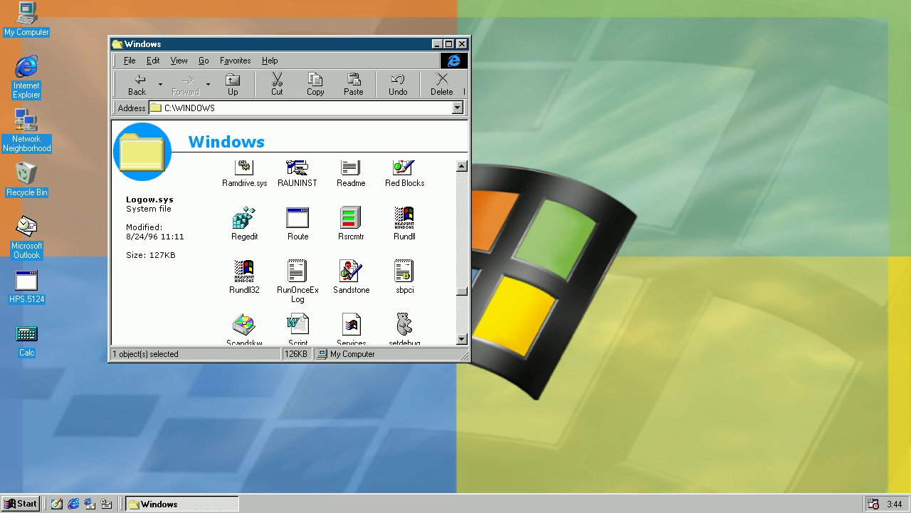
left_click(348, 273)
left_click(409, 183)
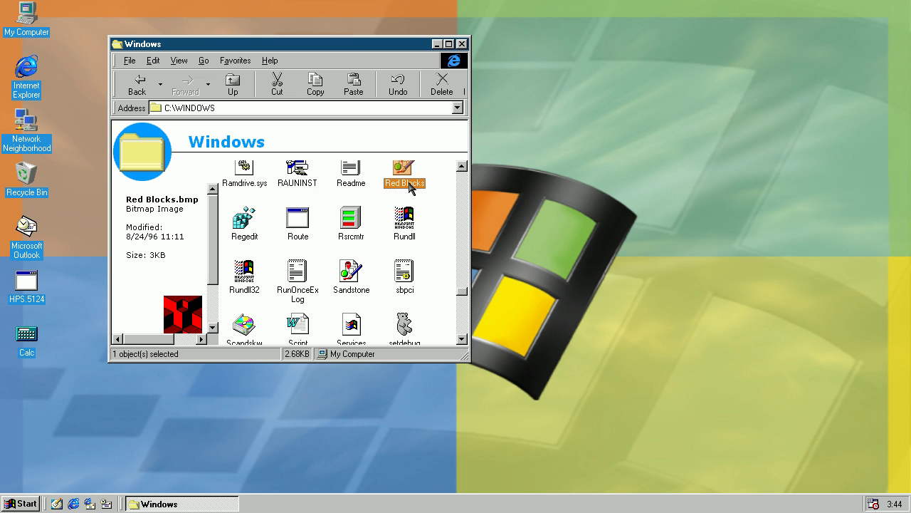
double_click(404, 187)
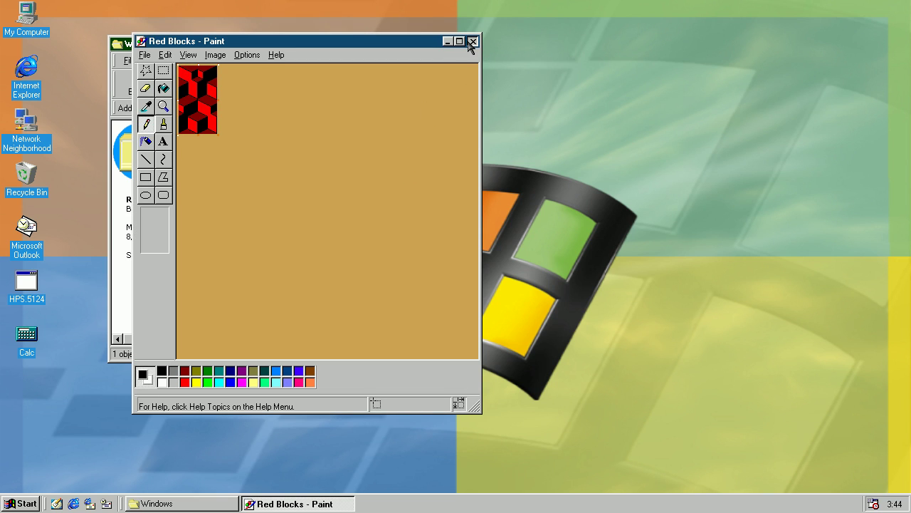
left_click(473, 41)
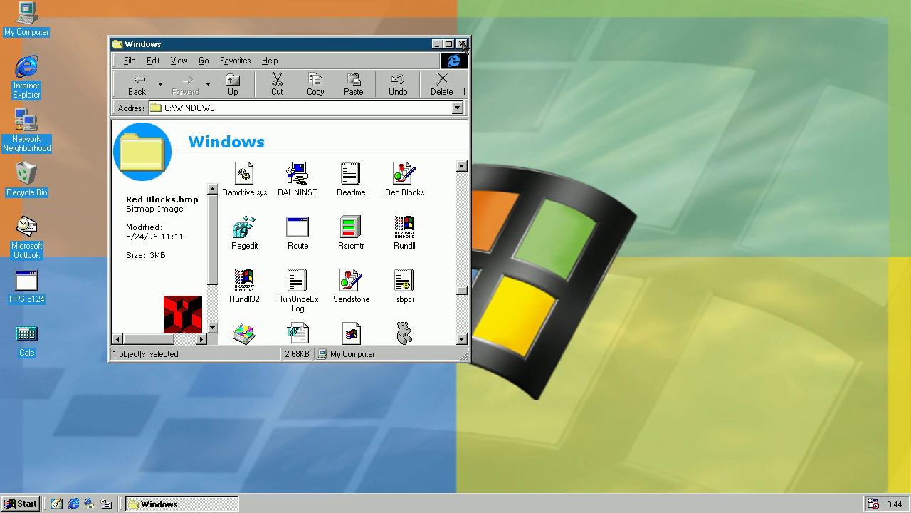
left_click(462, 44)
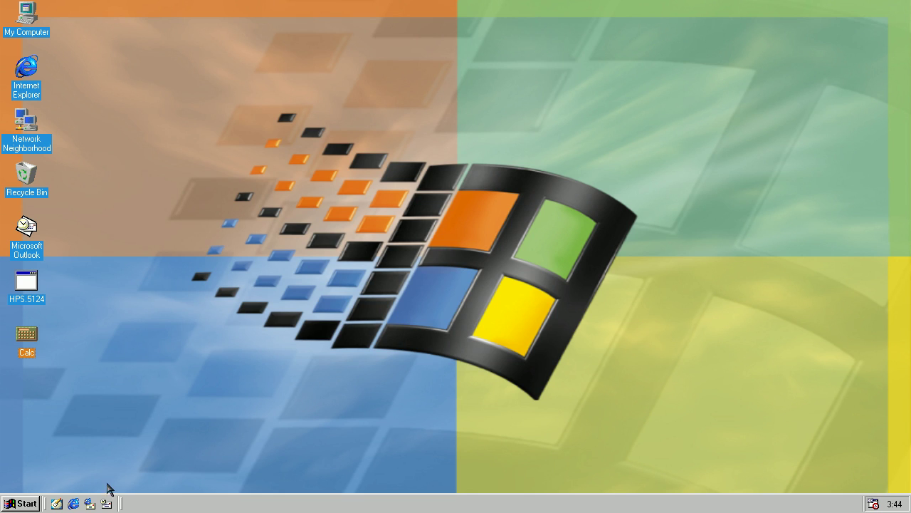
Restart Windows 98 using the Restart option in the Shut Down Windows dialog.
left_click(30, 504)
left_click(50, 474)
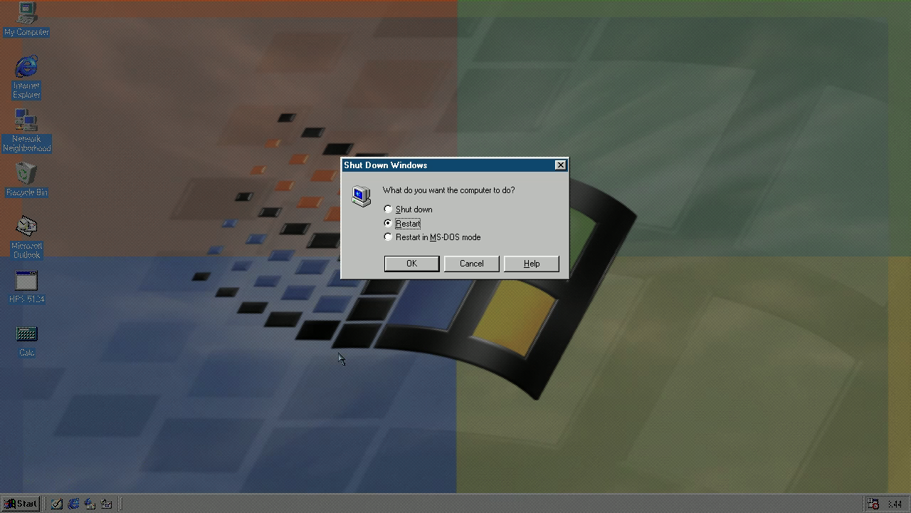
left_click(430, 268)
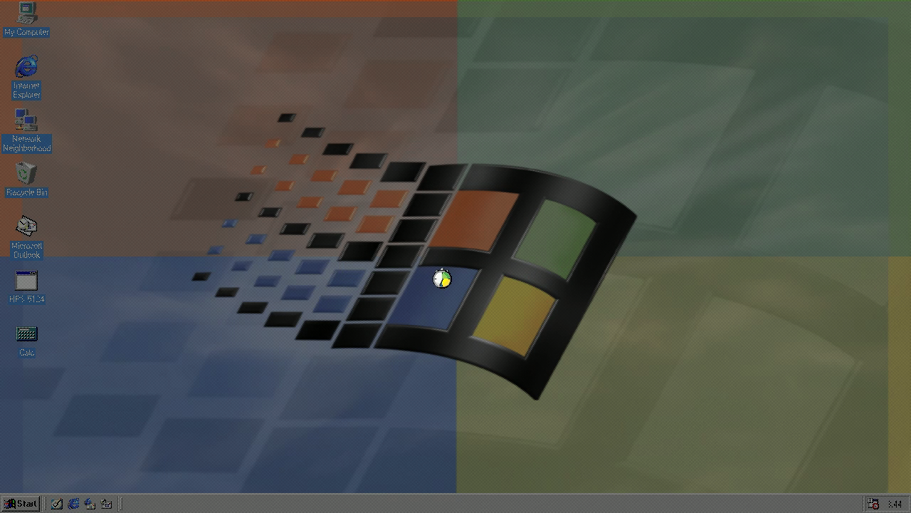